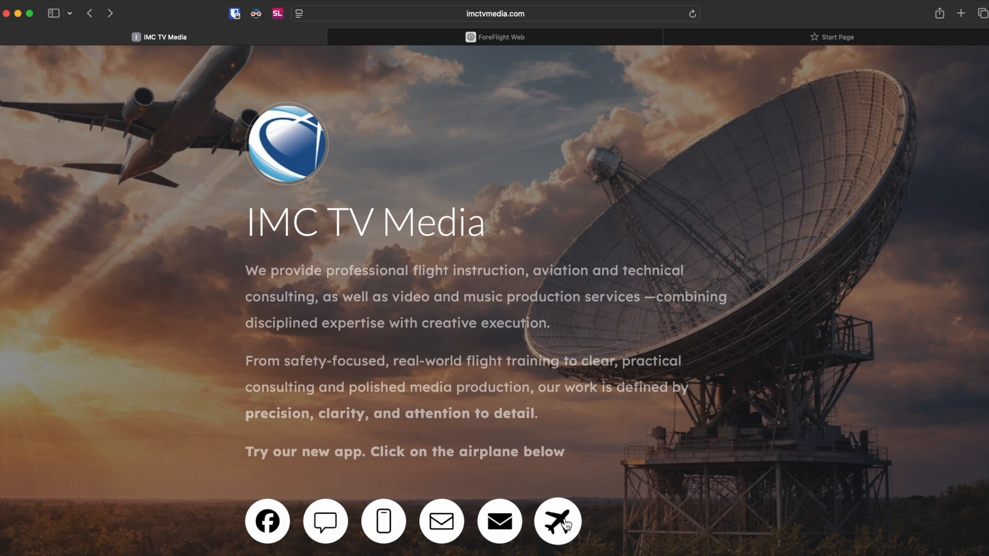
- Open Kneeboard Pro from the IMC TV Media site and import the KOWD to KBHB flight plan from a pasted ForeFlight screenshot
click(567, 523)
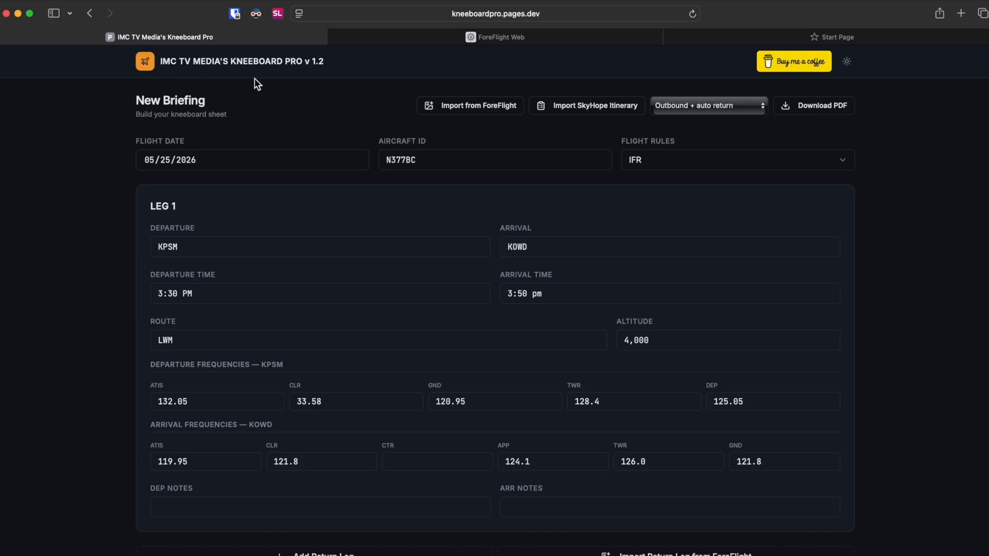
click(490, 114)
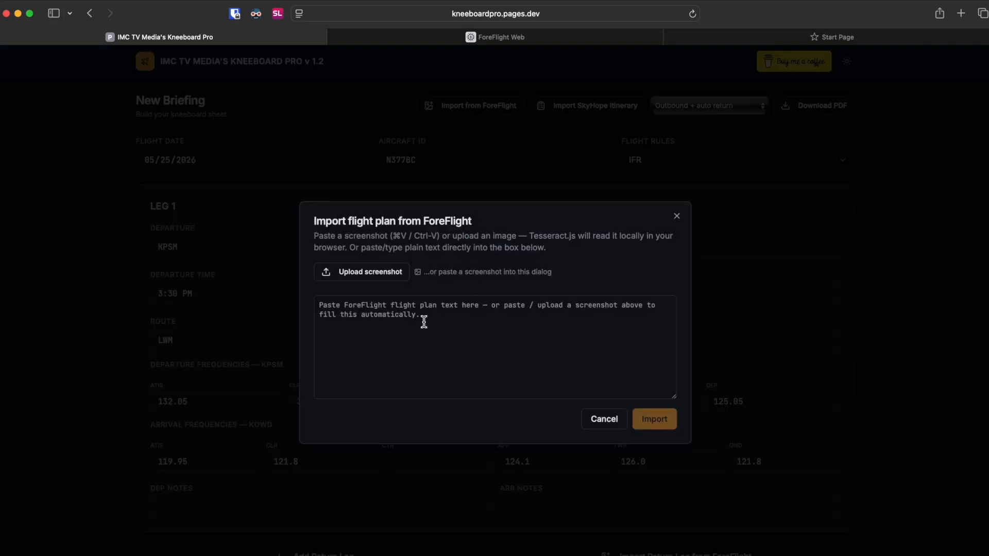
click(500, 38)
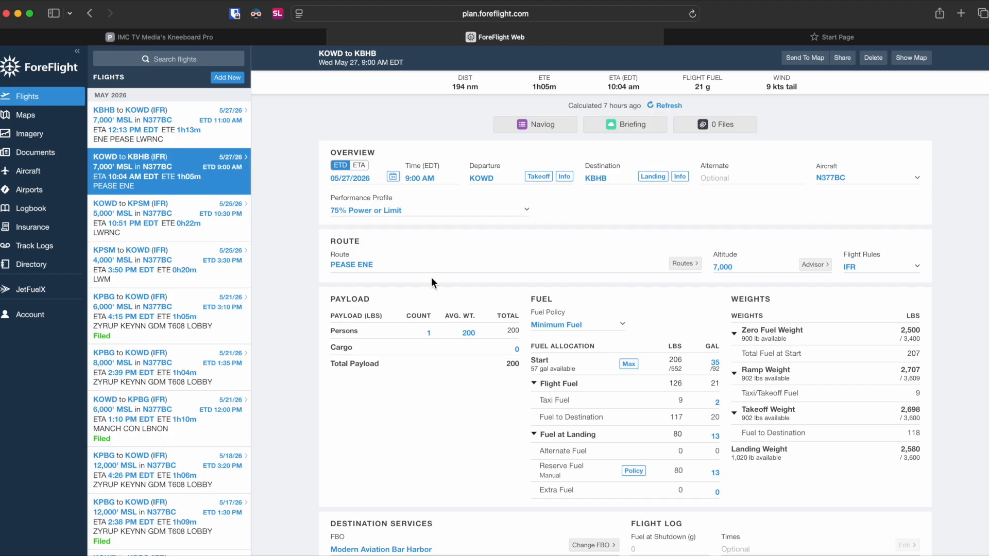
click(230, 36)
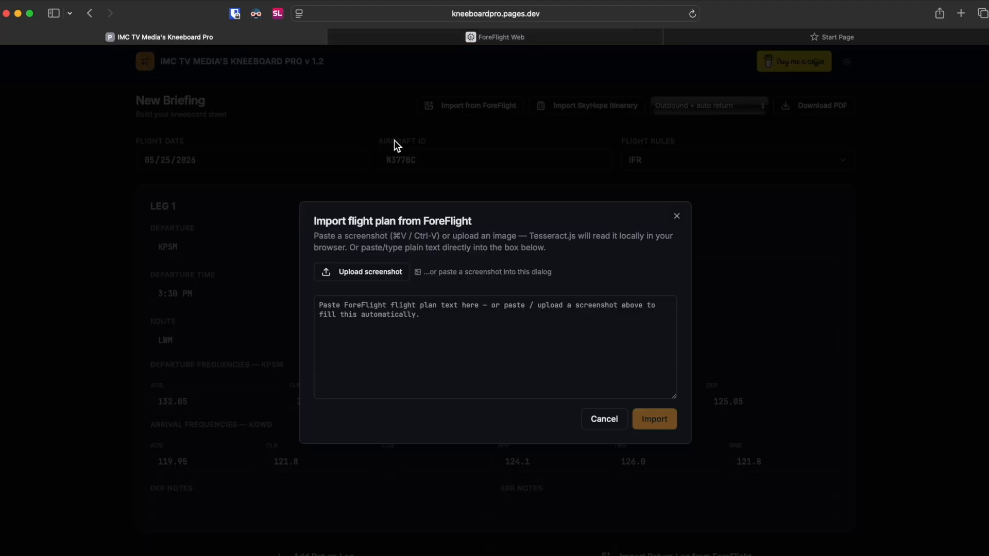
click(412, 320)
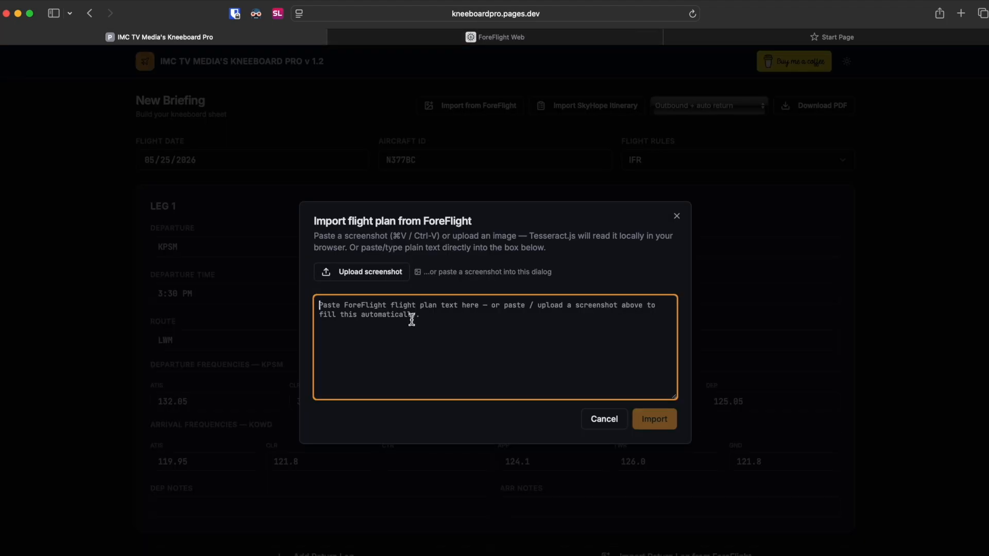
key(super+v)
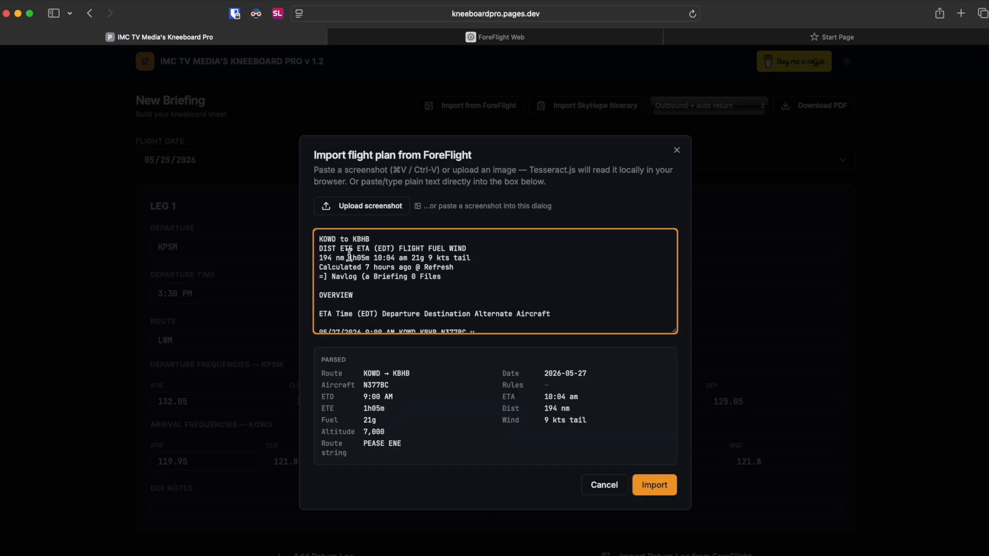
click(659, 490)
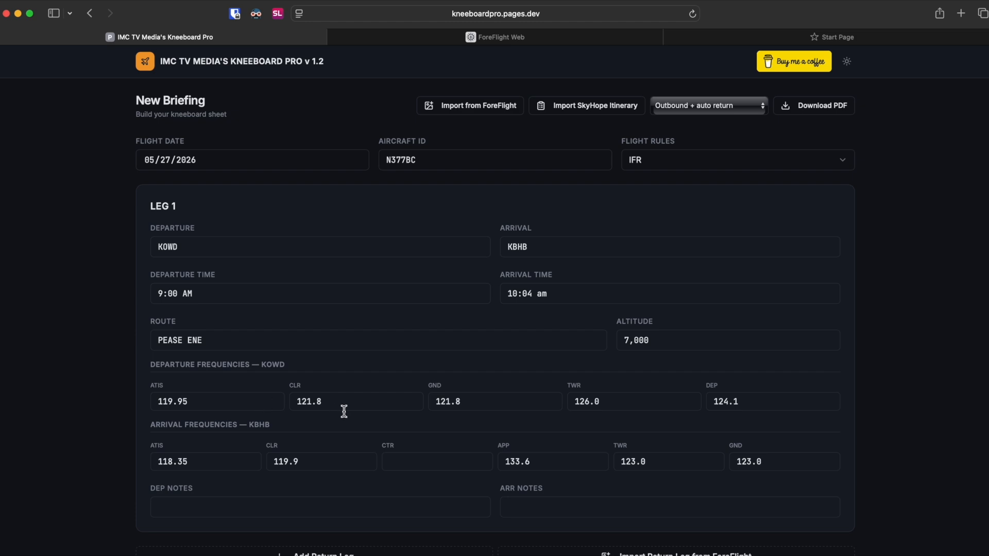
- Check the outbound and return sheets in the kneeboard preview and download the briefing as a PDF
click(253, 506)
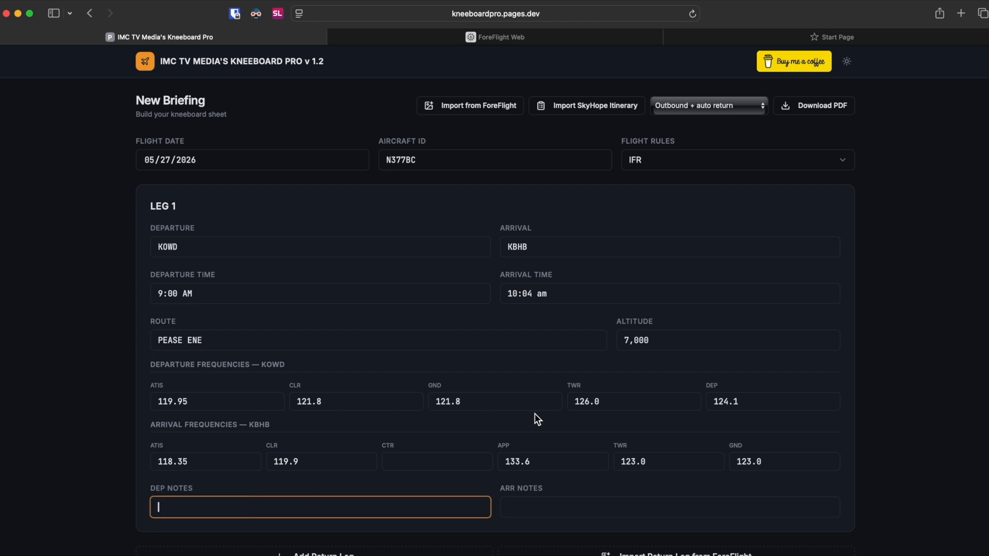
scroll(547, 406, down, 1)
scroll(547, 406, down, 10)
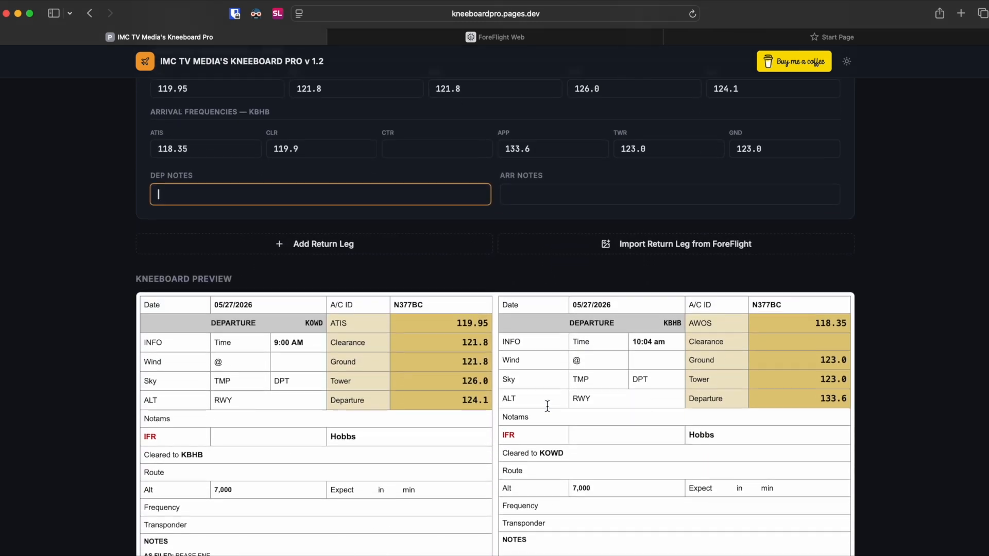
scroll(547, 406, down, 1)
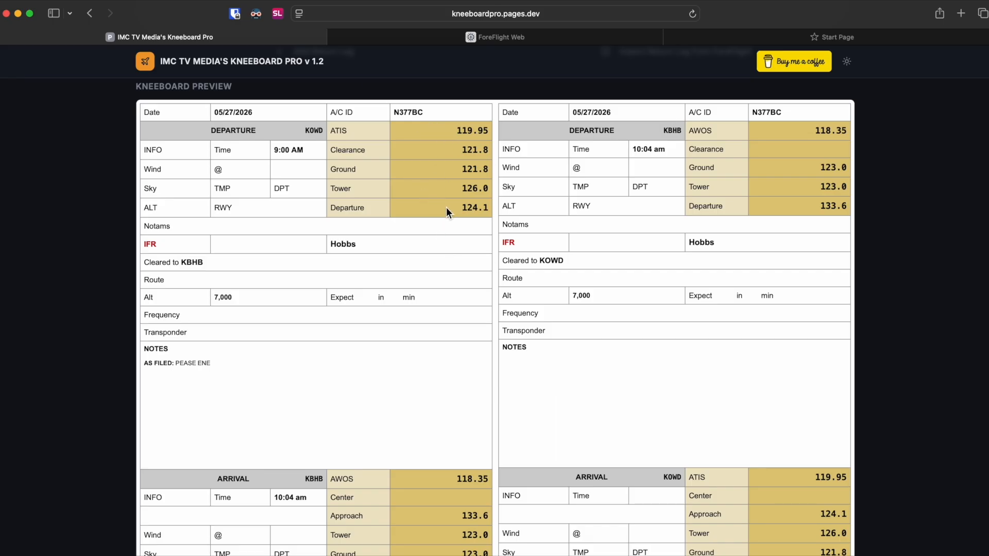
scroll(447, 207, down, 1)
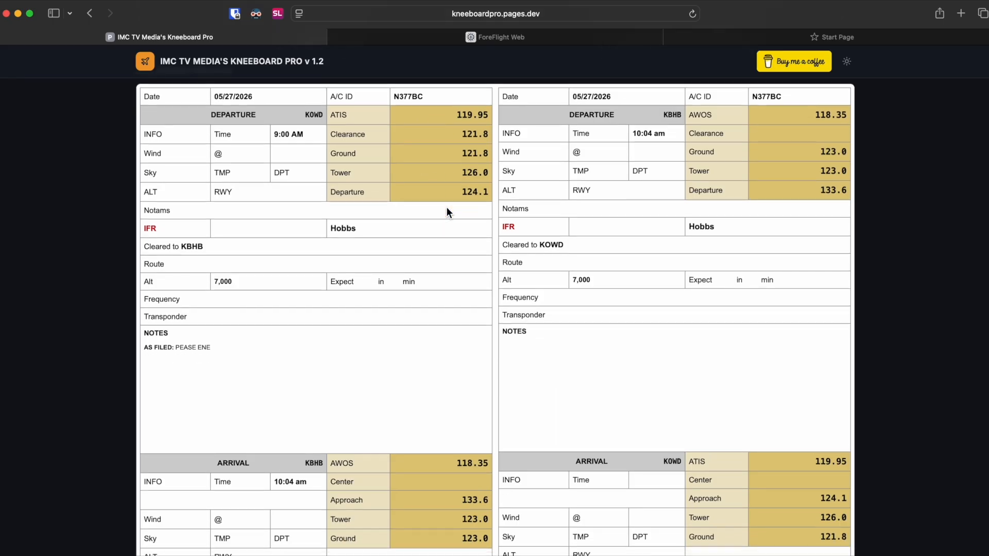
scroll(446, 207, up, 10)
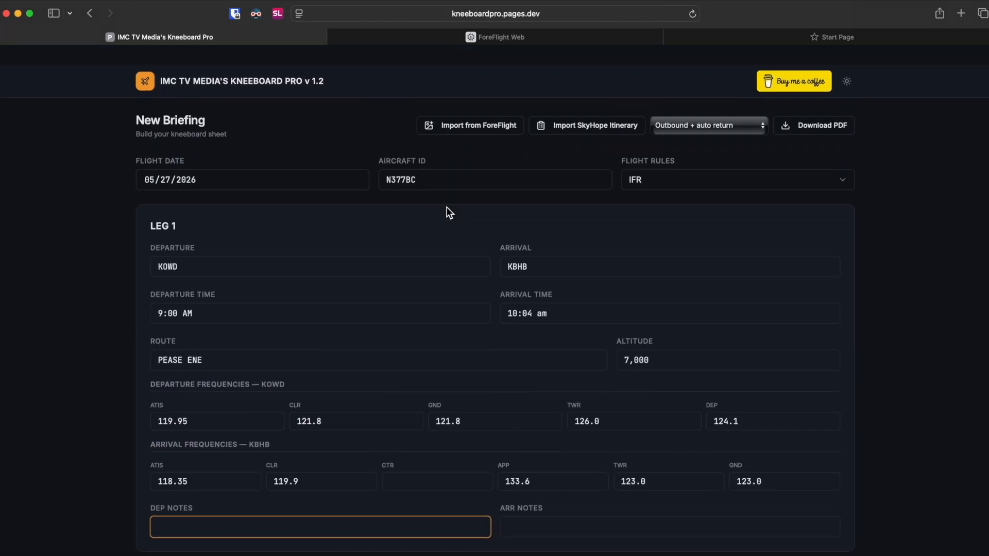
click(821, 109)
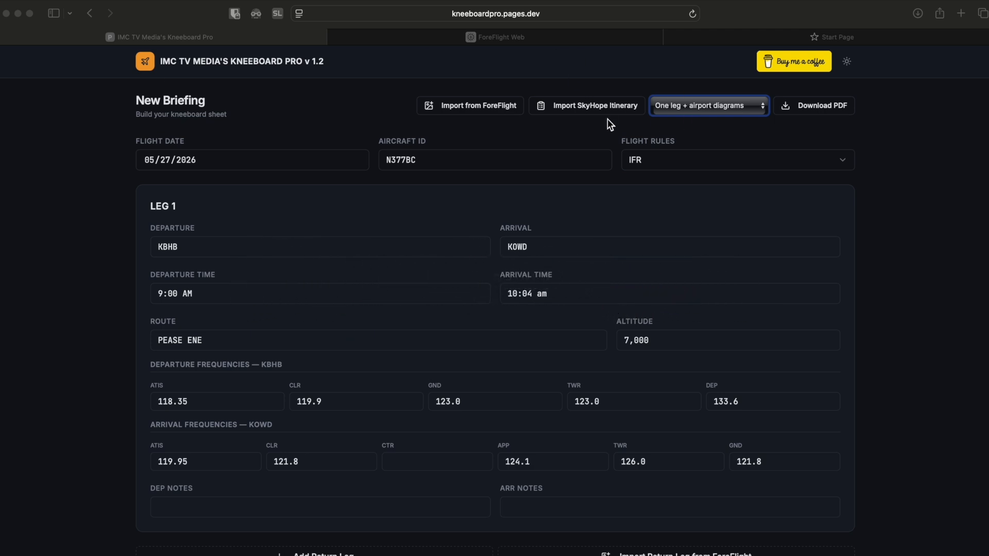
- Keep the One leg + airport diagrams layout and examine the destination airport diagram in the kneeboard preview
click(672, 110)
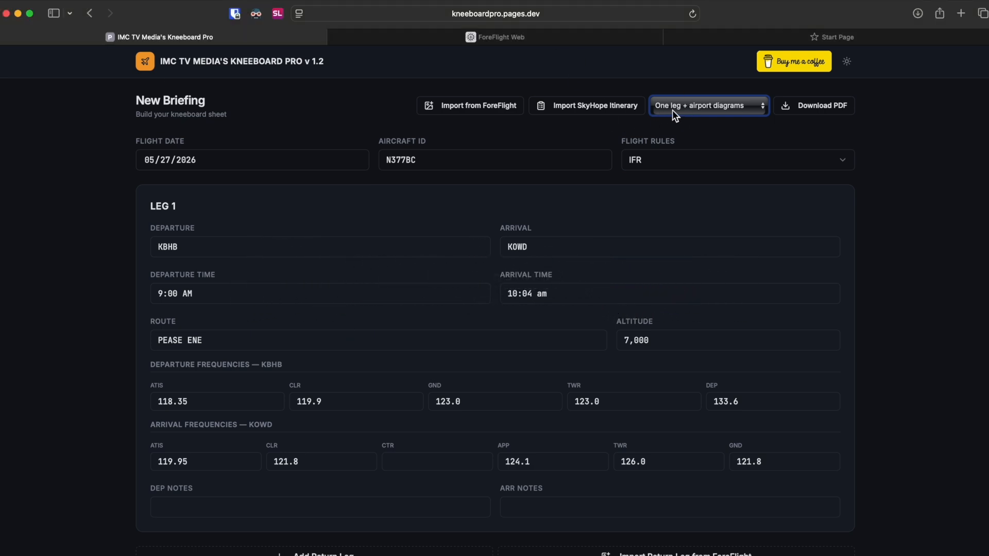
click(672, 110)
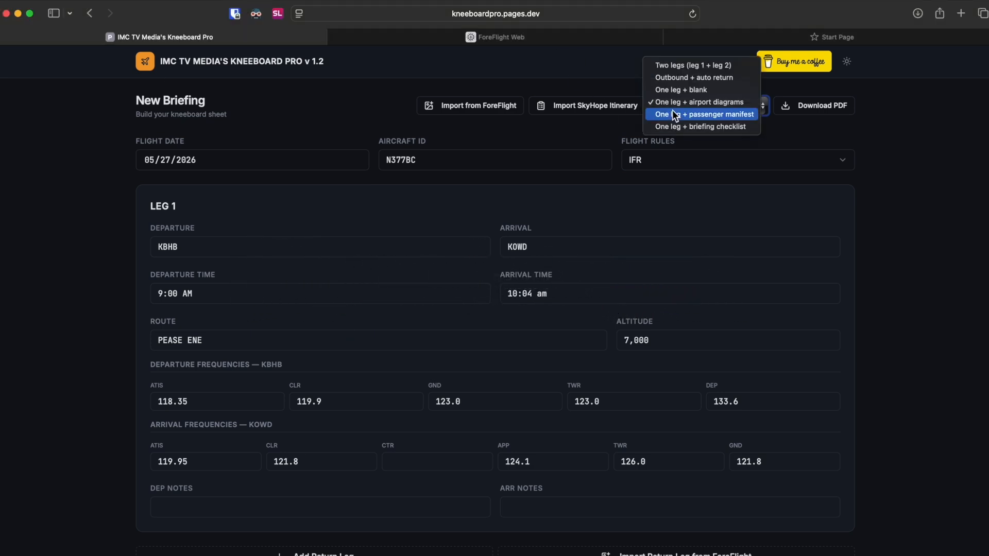
click(555, 130)
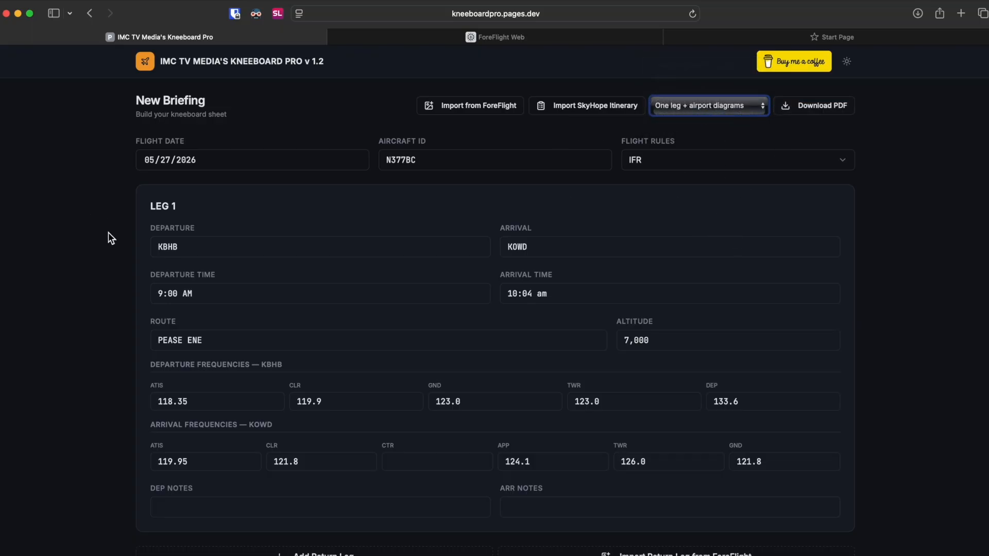
scroll(626, 256, down, 10)
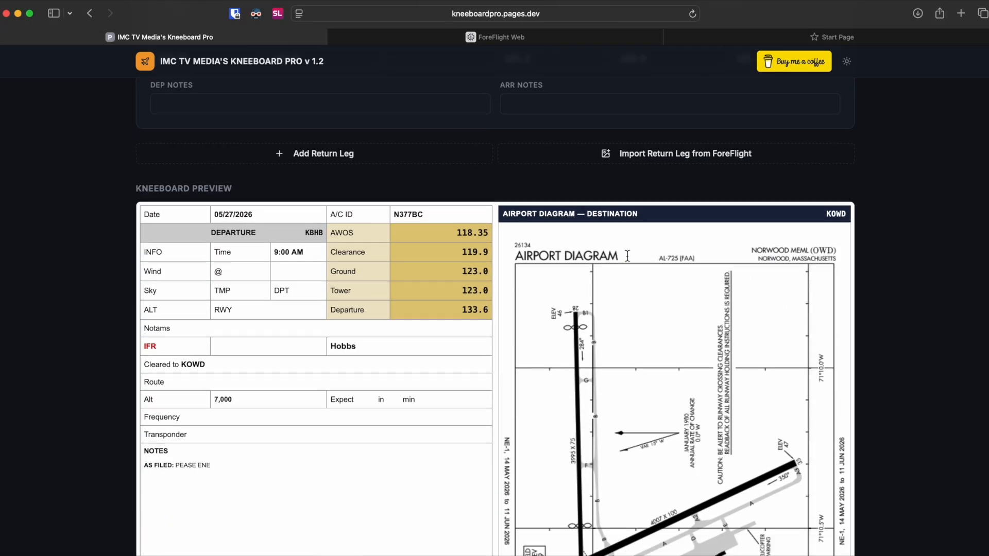
scroll(627, 256, down, 3)
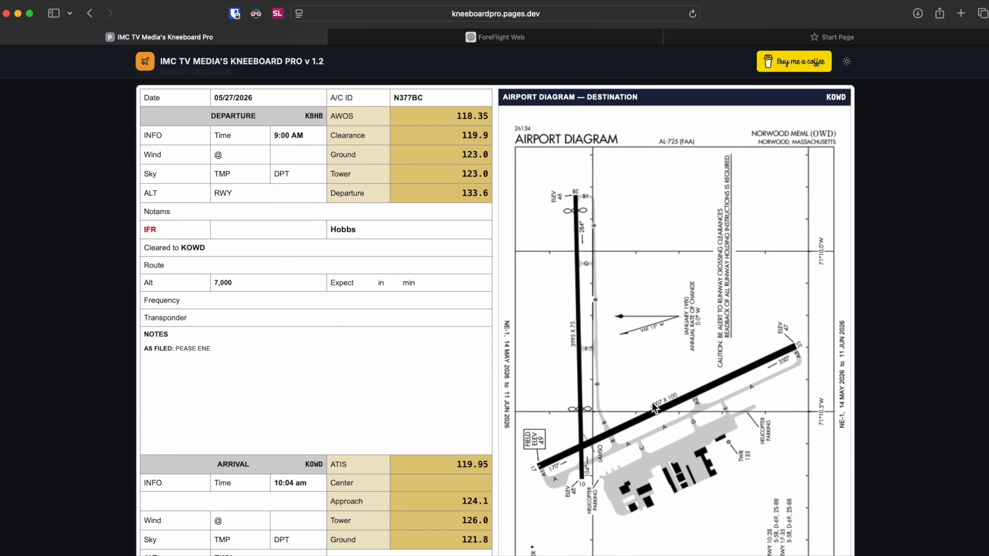
scroll(660, 404, up, 13)
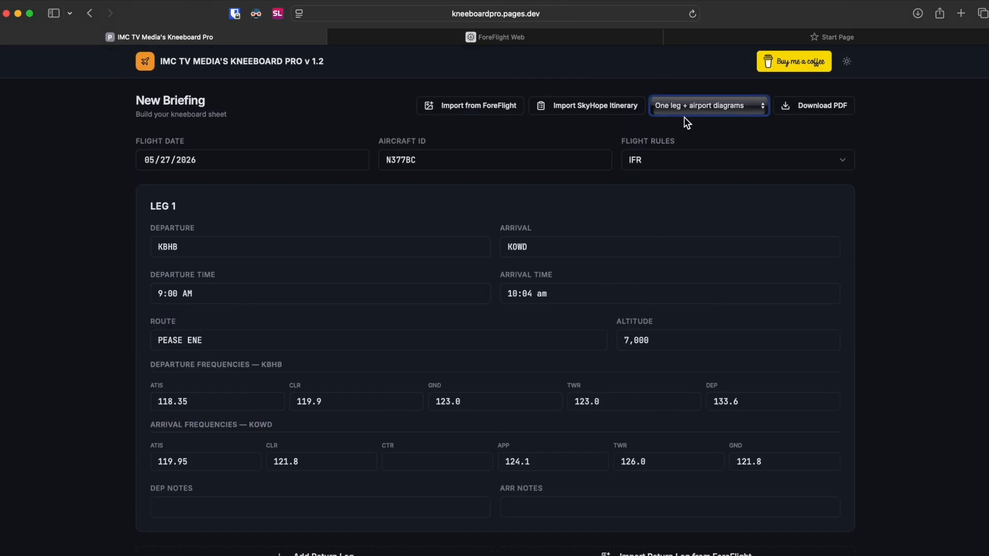
- Switch to the One leg + passenger manifest layout and import the SkyHope itinerary, checking the manifest in the kneeboard preview
click(702, 106)
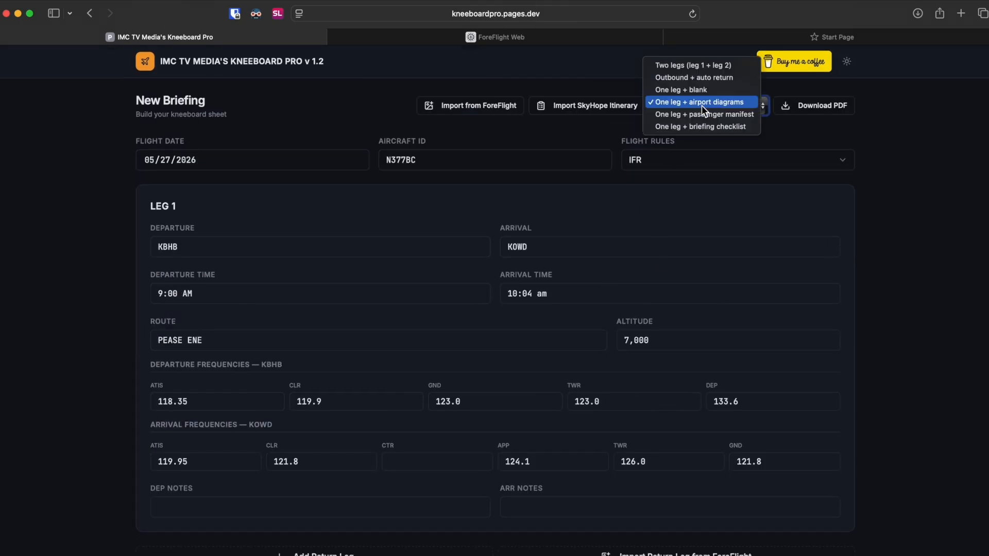
click(734, 115)
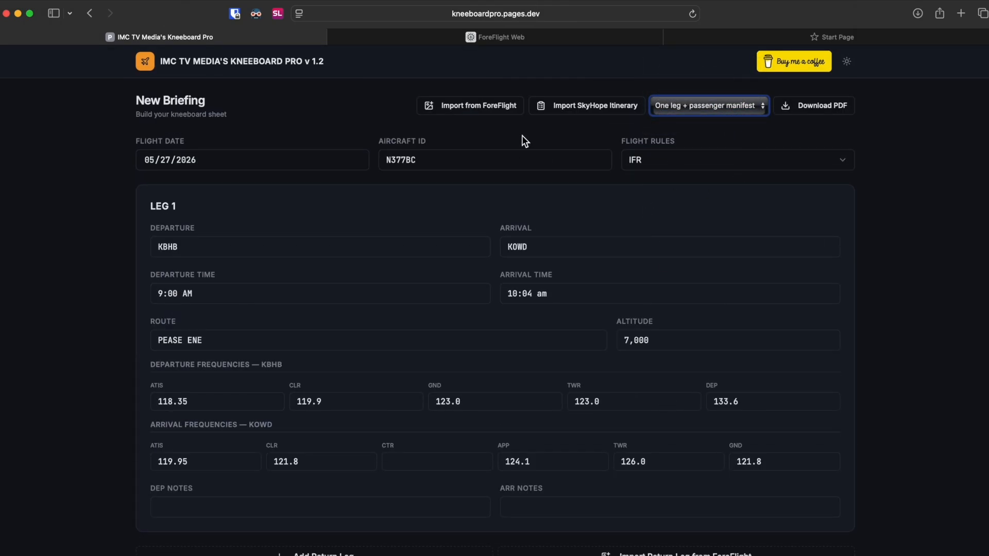
click(586, 111)
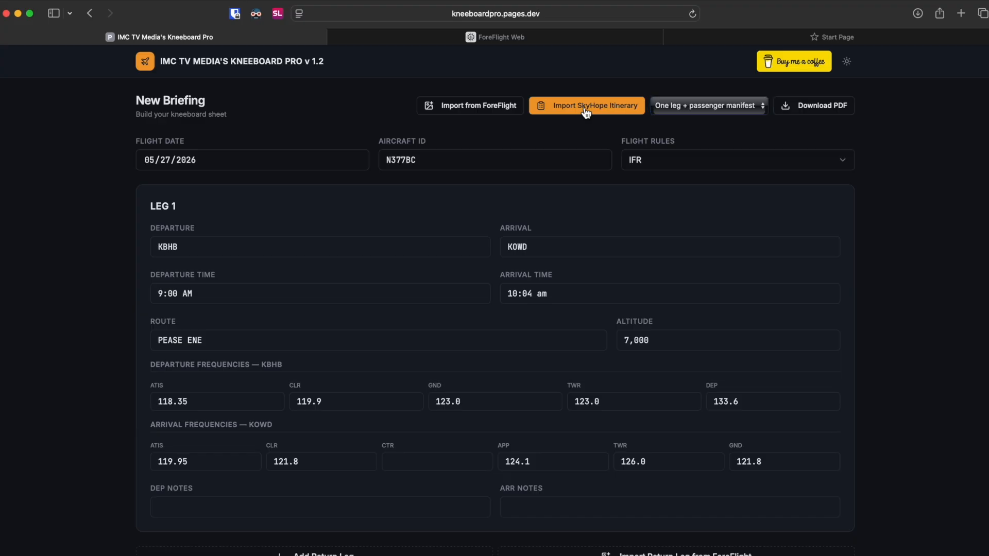
double_click(206, 123)
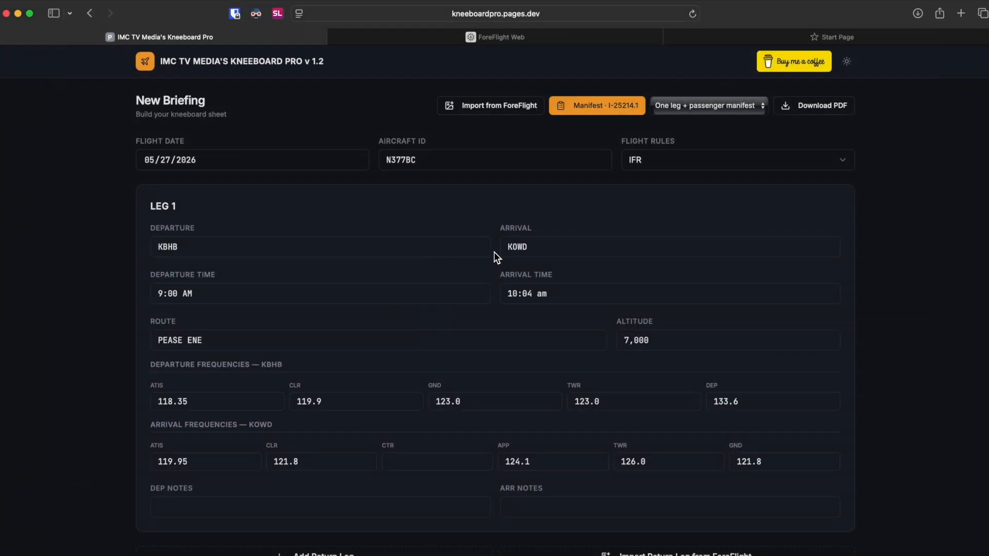
scroll(493, 252, down, 6)
scroll(493, 252, down, 6)
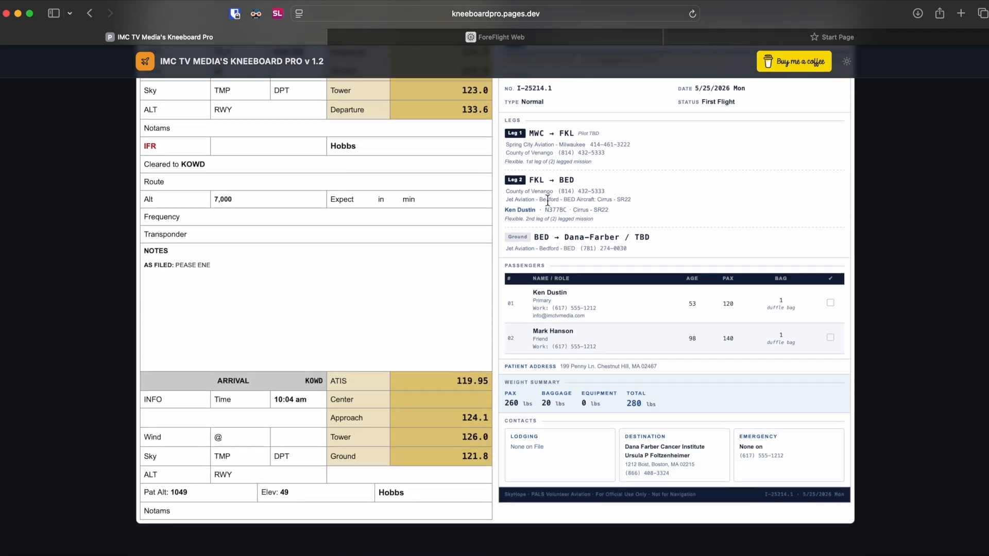
scroll(548, 200, up, 3)
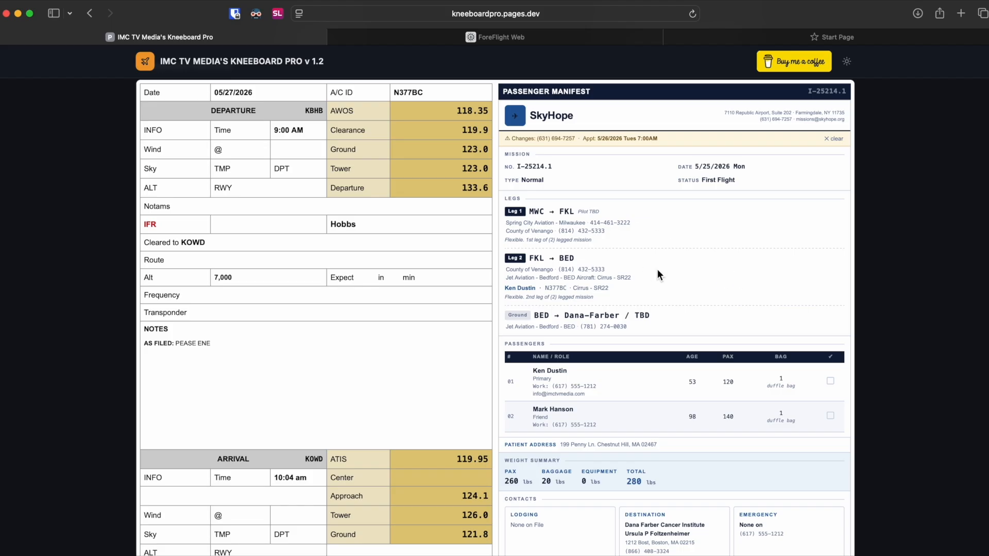
scroll(734, 443, up, 5)
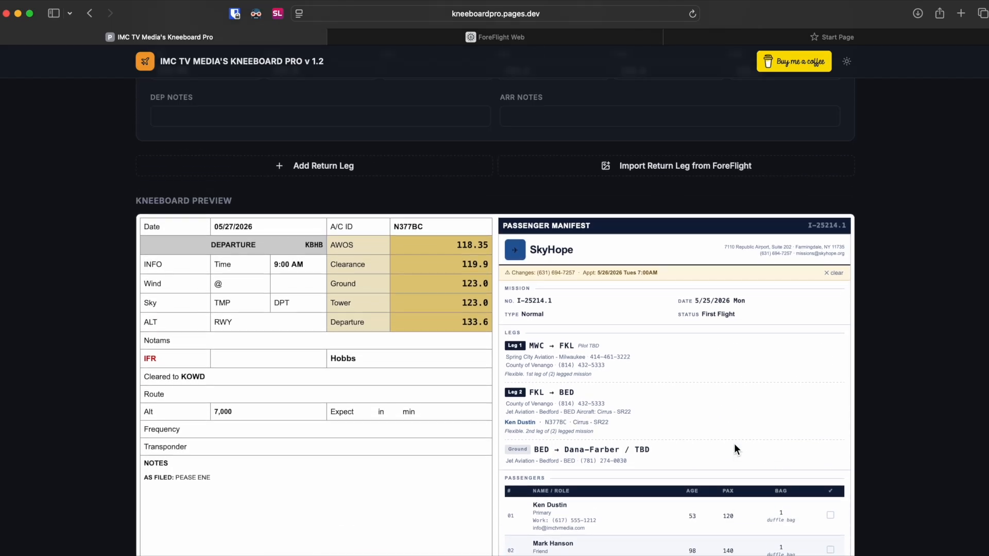
scroll(734, 443, up, 5)
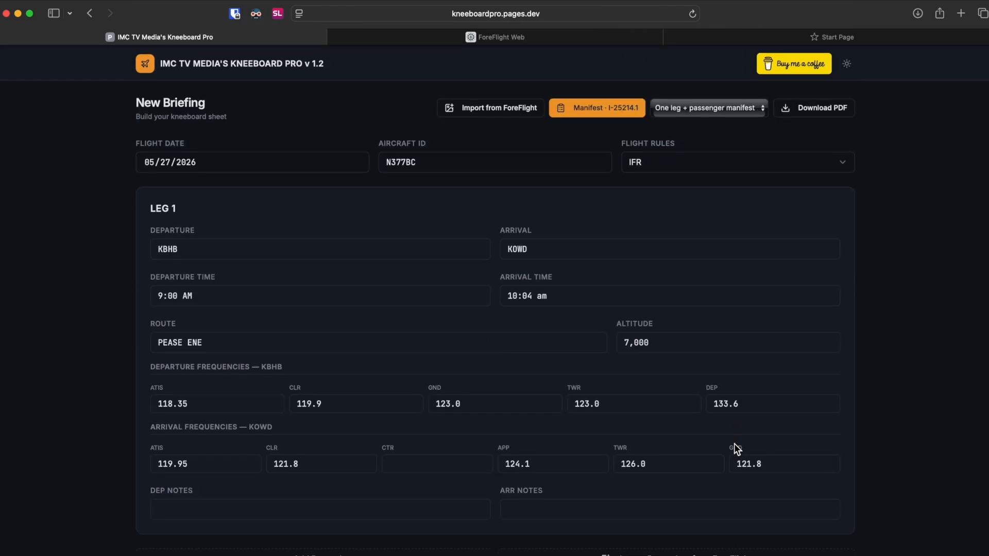
- Switch to the One leg + briefing checklist layout and review the first contact checklist in the kneeboard preview
click(705, 107)
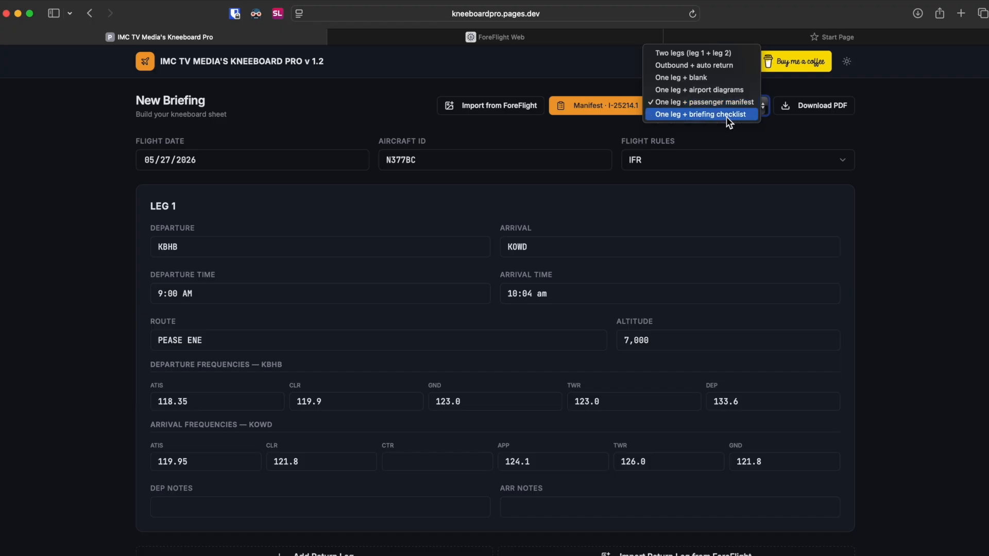
click(727, 115)
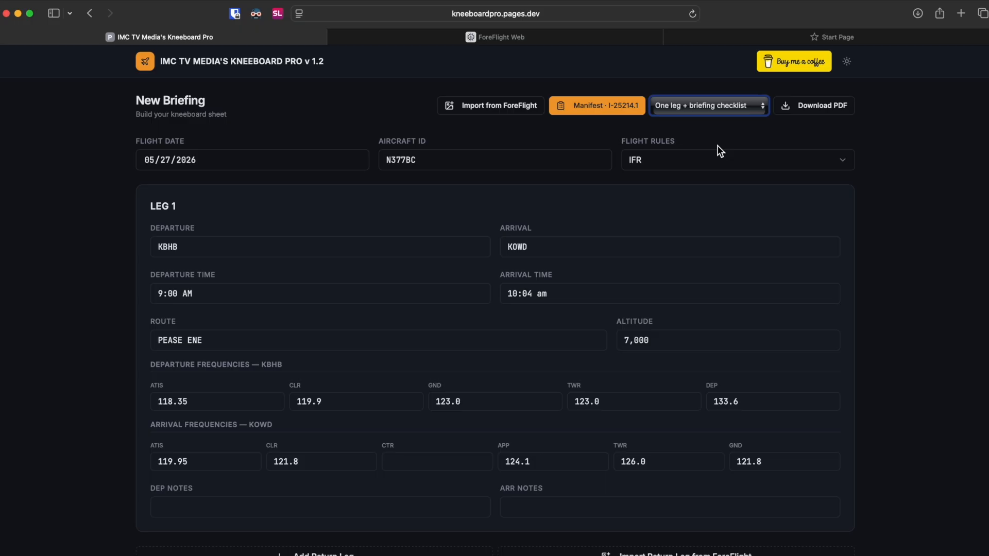
scroll(717, 145, down, 8)
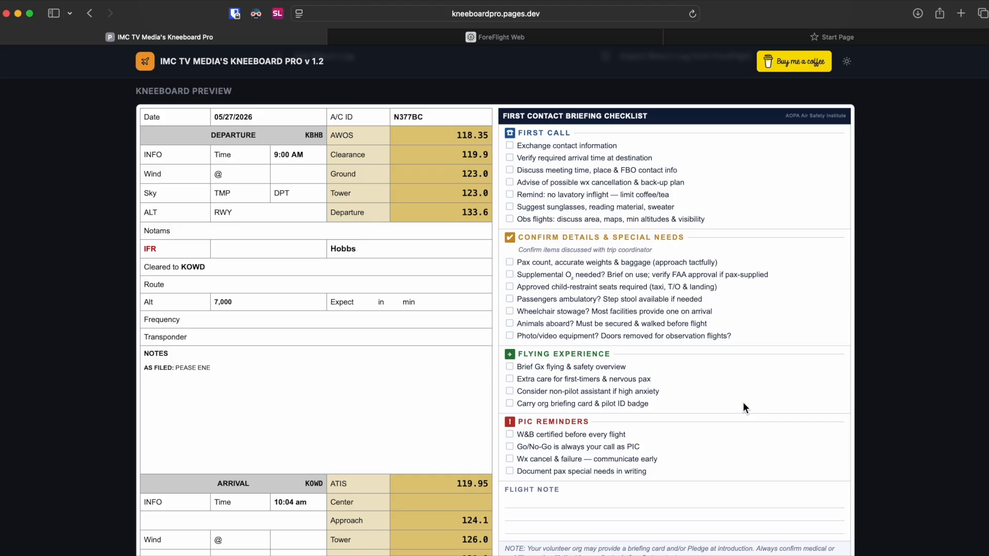
scroll(629, 506, down, 2)
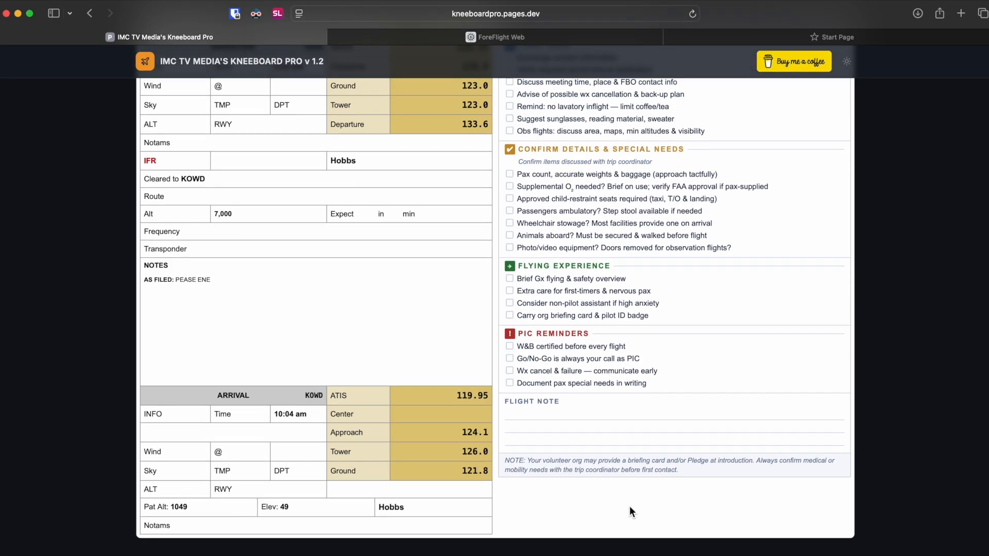
scroll(629, 505, up, 5)
scroll(630, 505, up, 7)
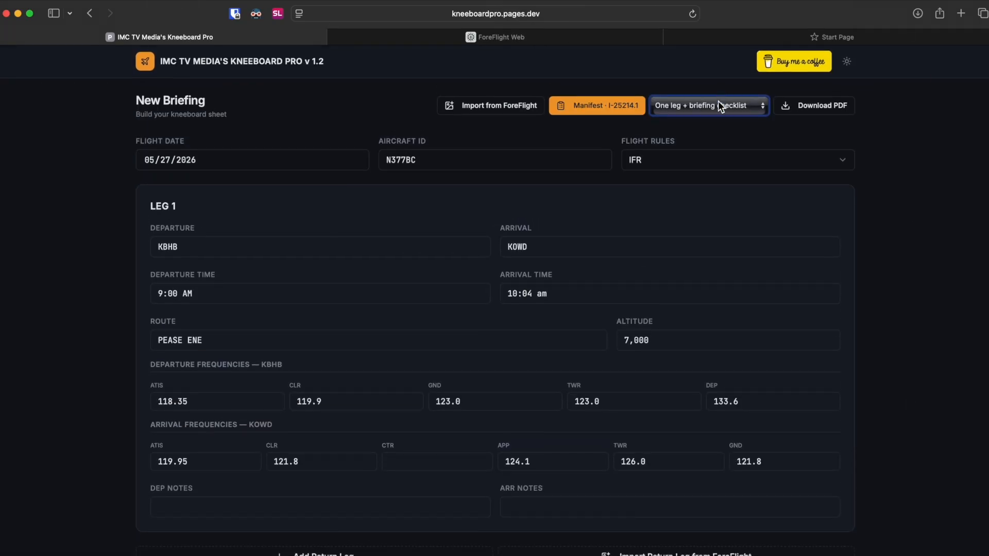
scroll(740, 161, down, 4)
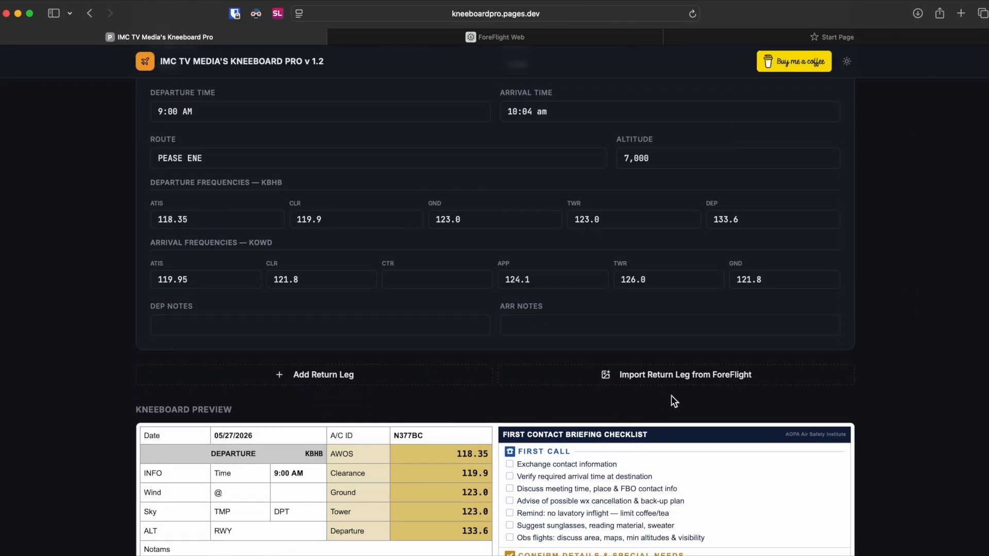
scroll(669, 397, up, 4)
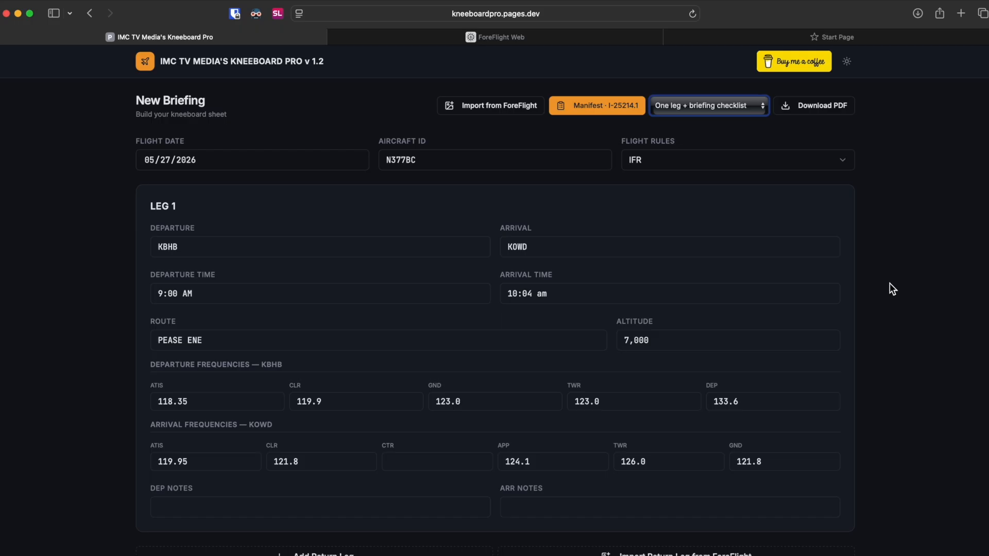
click(819, 111)
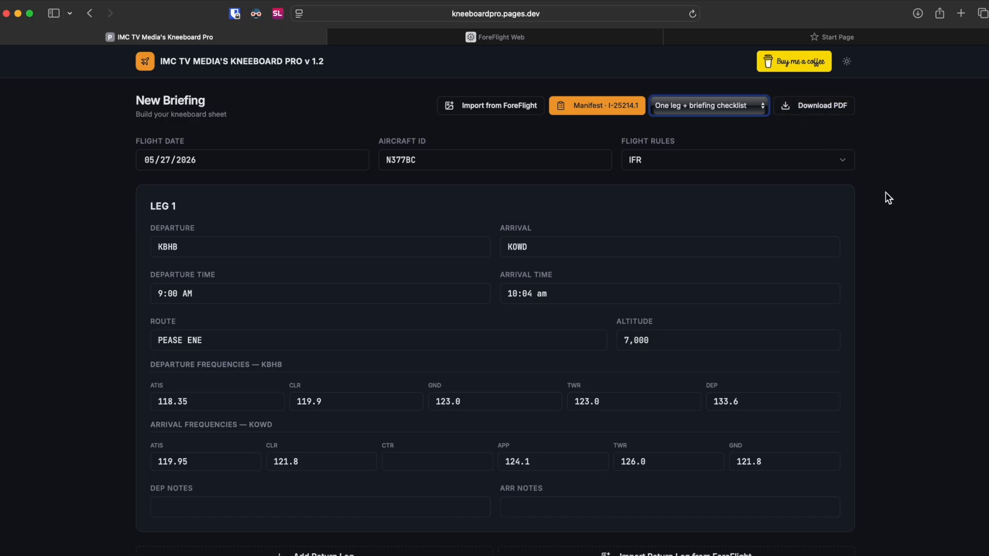